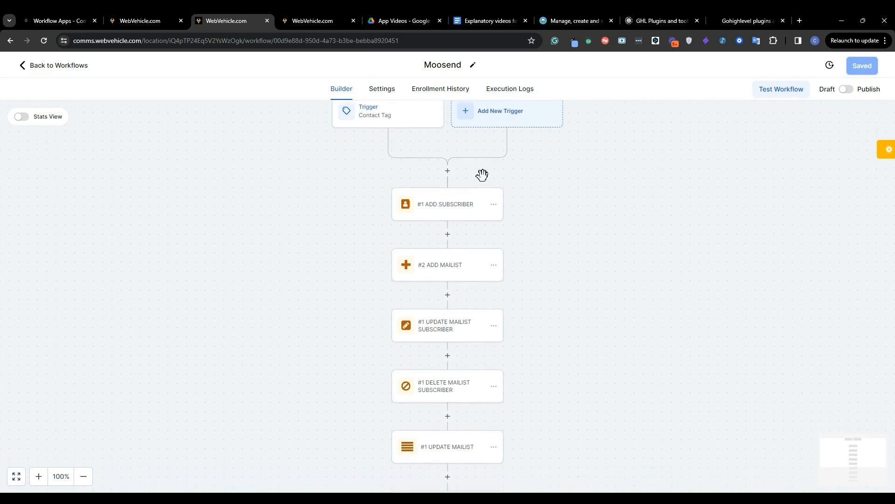
Examine the sequence of subscriber and mailing list actions in the Moosend workflow
{"action": "scroll", "coordinate": [484, 183], "scroll_direction": "down", "scroll_amount": 3}
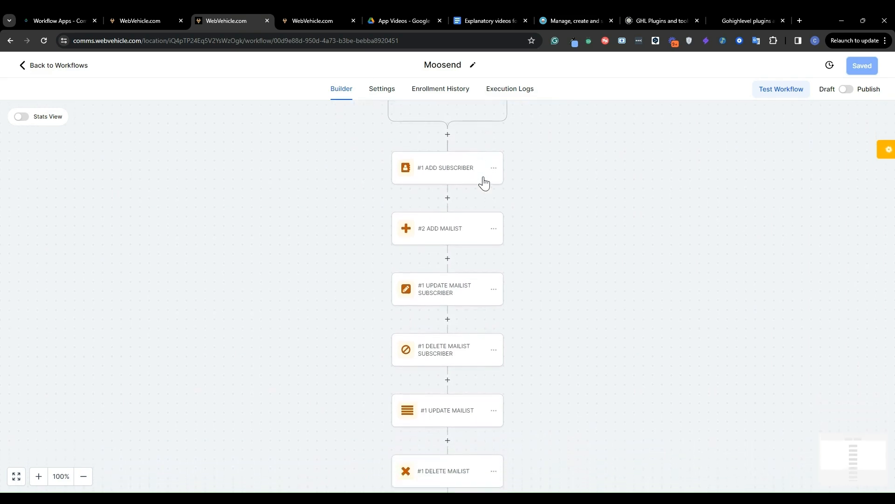
{"action": "scroll", "coordinate": [482, 175], "scroll_direction": "down", "scroll_amount": 1}
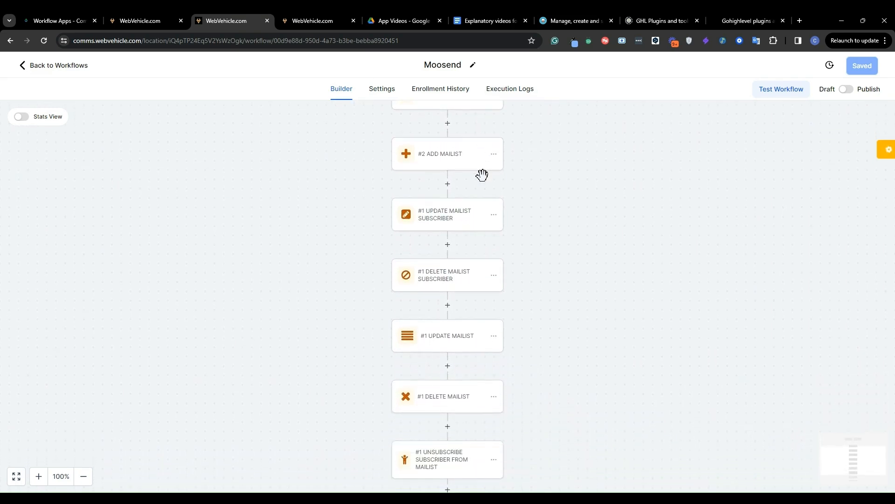
{"action": "scroll", "coordinate": [485, 184], "scroll_direction": "down", "scroll_amount": 2}
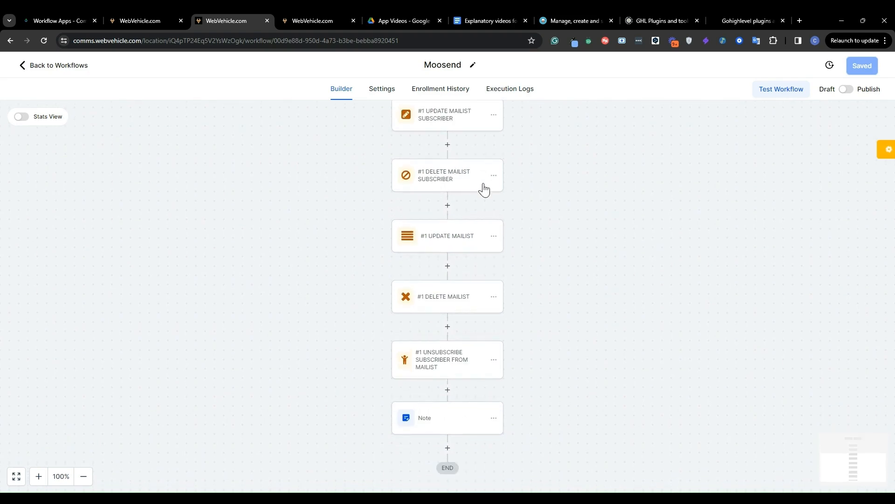
{"action": "scroll", "coordinate": [483, 195], "scroll_direction": "down", "scroll_amount": 1}
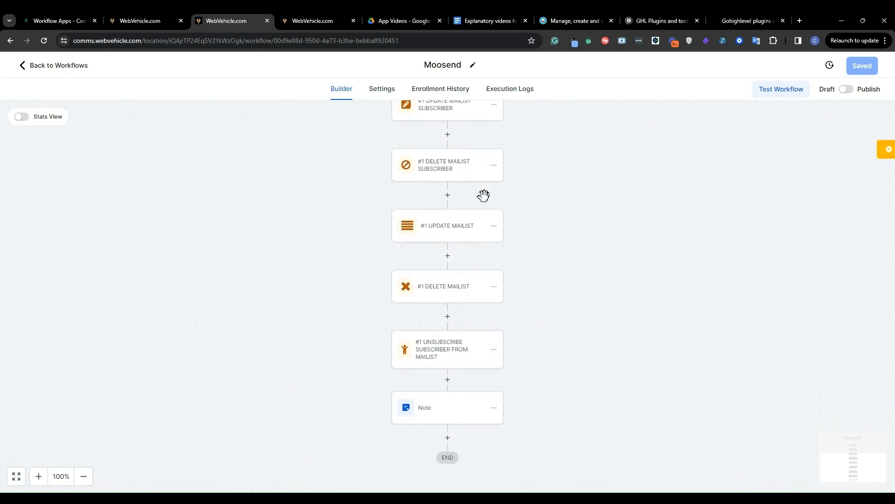
{"action": "scroll", "coordinate": [484, 196], "scroll_direction": "down", "scroll_amount": 1}
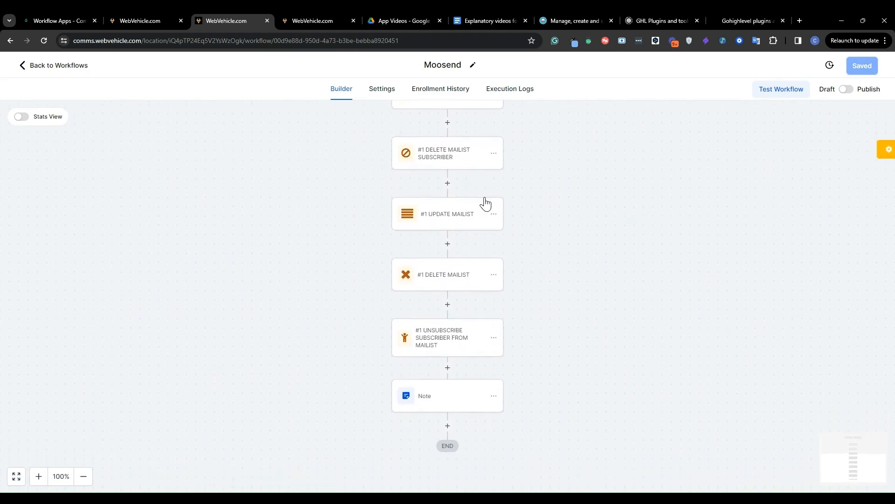
{"action": "scroll", "coordinate": [485, 204], "scroll_direction": "up", "scroll_amount": 2}
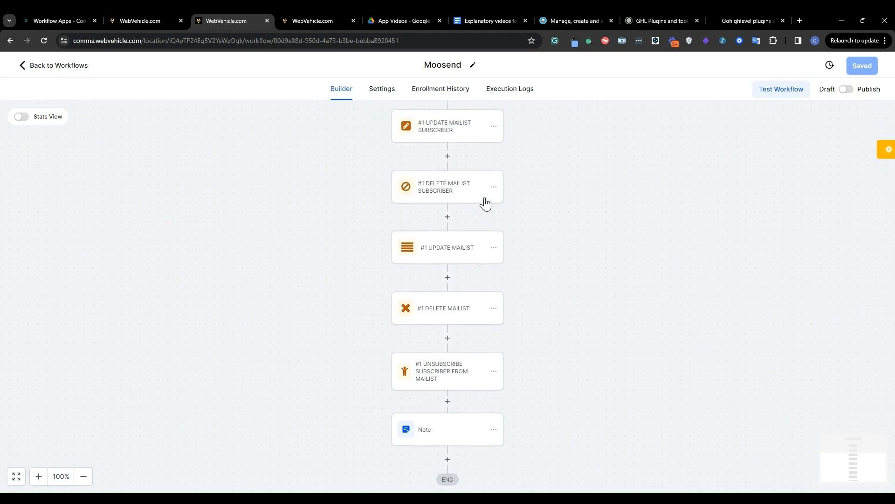
{"action": "scroll", "coordinate": [485, 204], "scroll_direction": "up", "scroll_amount": 3}
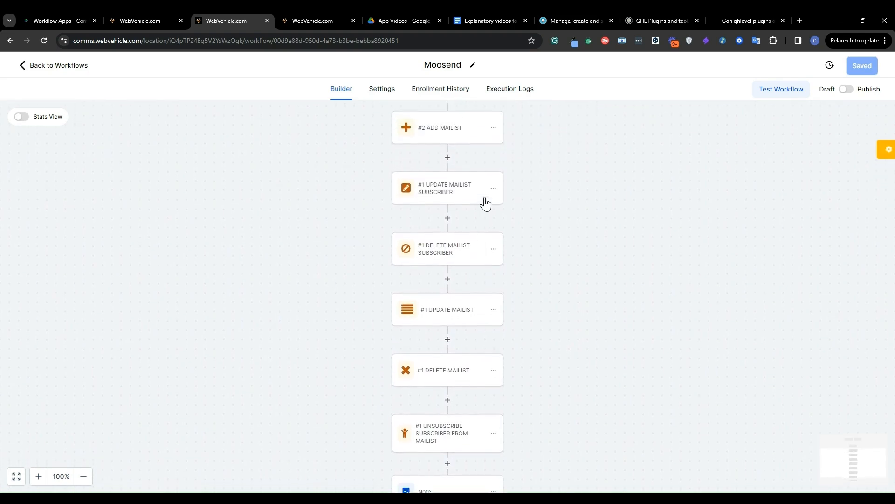
{"action": "scroll", "coordinate": [485, 204], "scroll_direction": "up", "scroll_amount": 3}
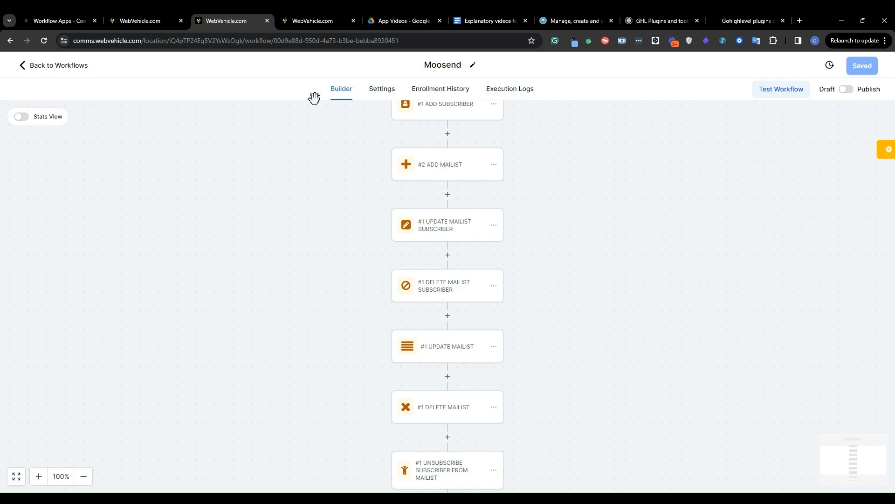
Switch to the GHLPlugins Workflow Apps page and check the available apps, then return to the installed apps
{"action": "left_click", "coordinate": [65, 18]}
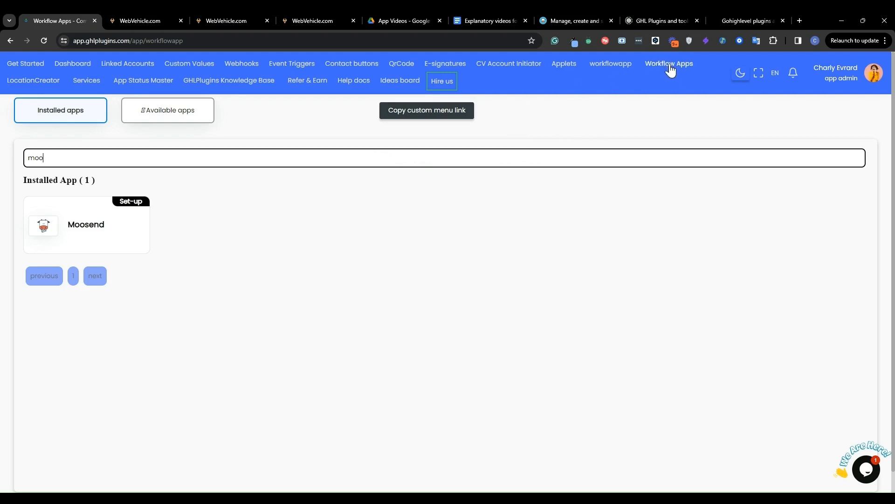
{"action": "left_click", "coordinate": [125, 115]}
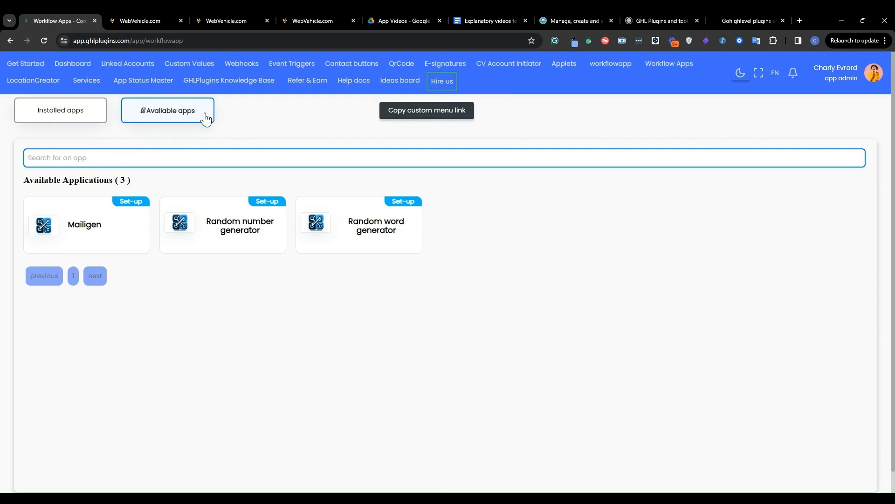
{"action": "left_click", "coordinate": [91, 161]}
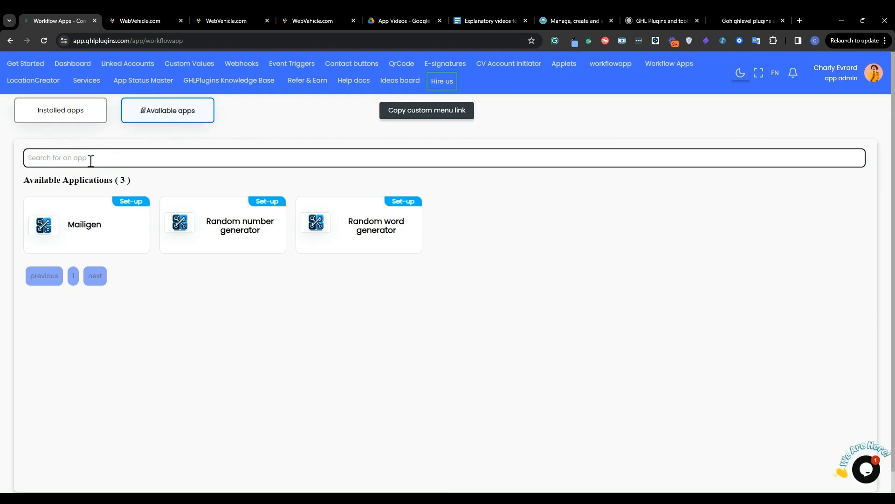
{"action": "type", "text": "moo"}
{"action": "left_click", "coordinate": [65, 114]}
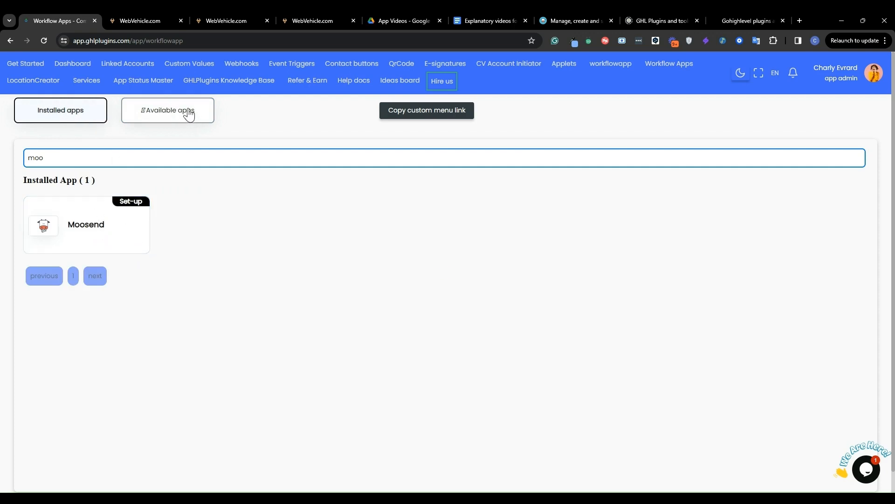
Start the Moosend set-up for the WebVehicle.com agency with access to all sub-accounts and automatic future installation enabled
{"action": "left_click", "coordinate": [96, 231]}
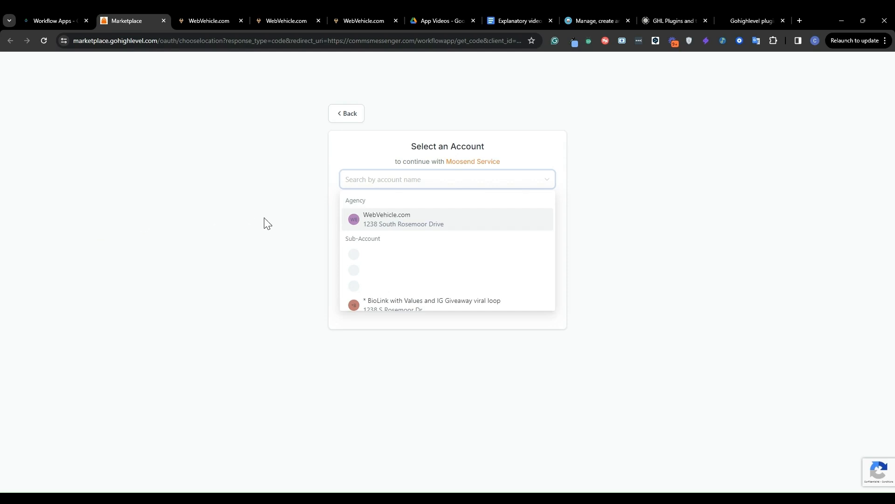
{"action": "left_click", "coordinate": [404, 221]}
{"action": "left_click", "coordinate": [346, 162]}
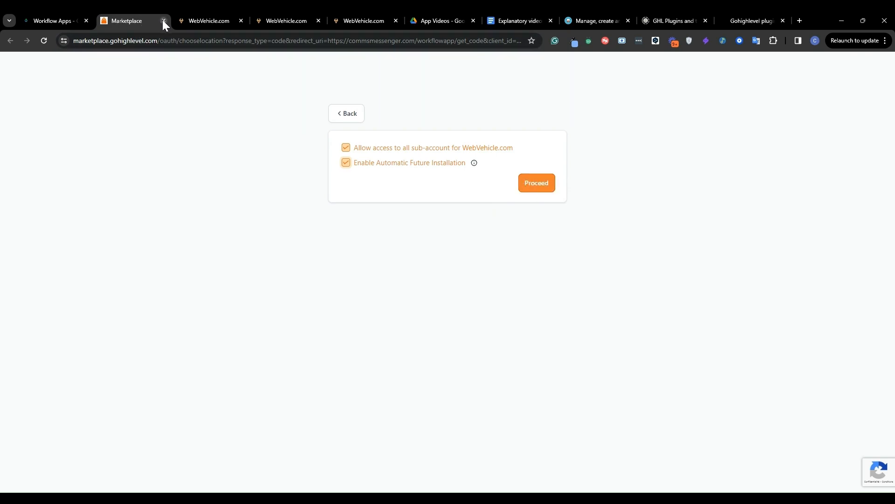
Return to the Workflow Apps page and copy its custom menu link
{"action": "left_click", "coordinate": [65, 16]}
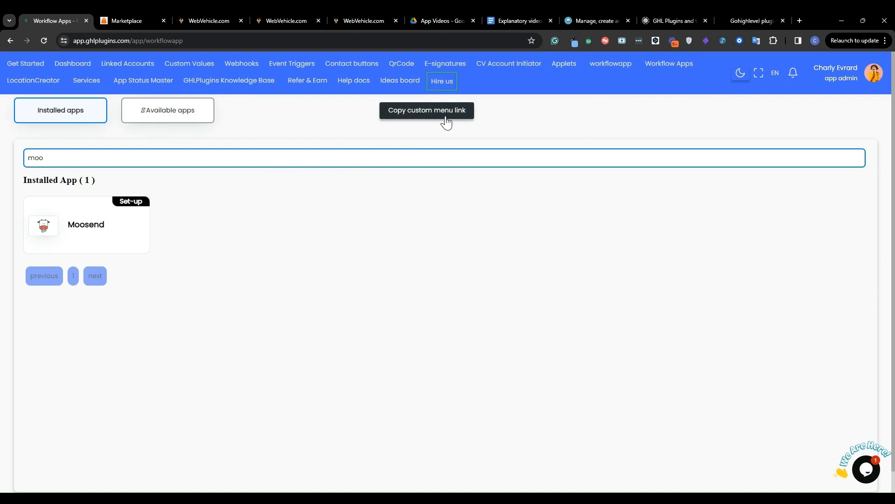
{"action": "left_click", "coordinate": [194, 19]}
{"action": "left_click", "coordinate": [61, 15]}
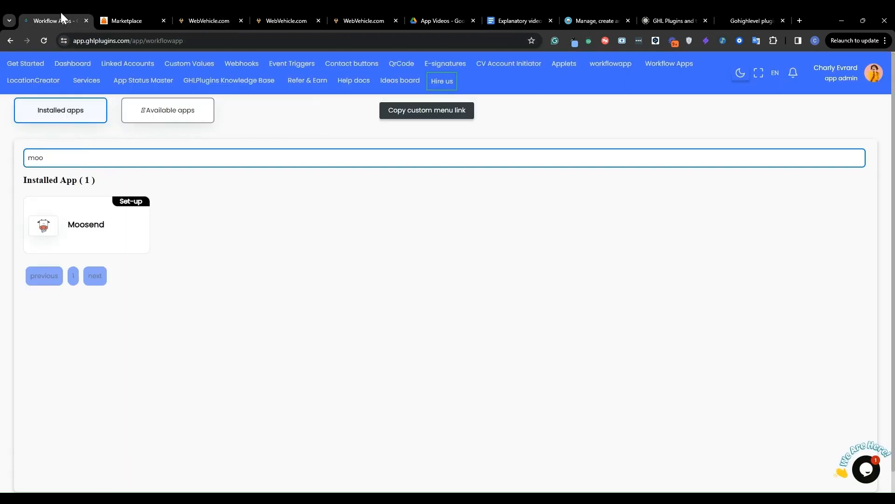
{"action": "left_click", "coordinate": [416, 113]}
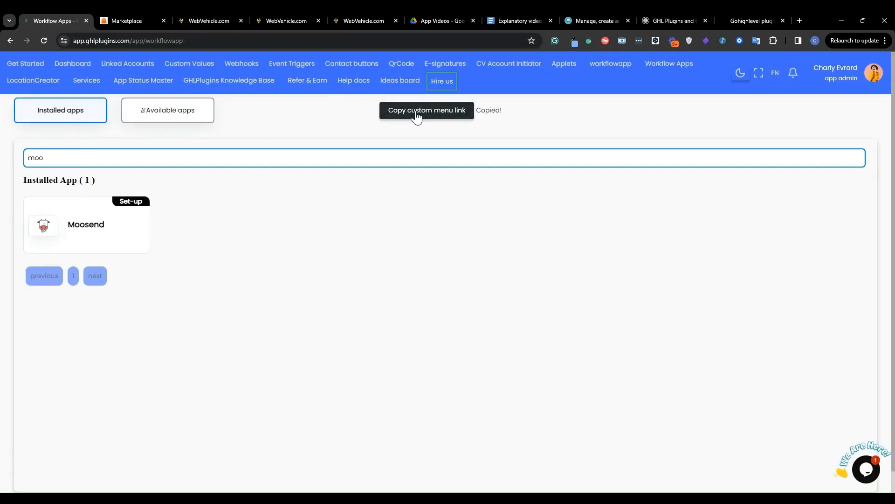
Switch to the WebVehicle.com agency view and open its custom menu link settings
{"action": "left_click", "coordinate": [212, 11]}
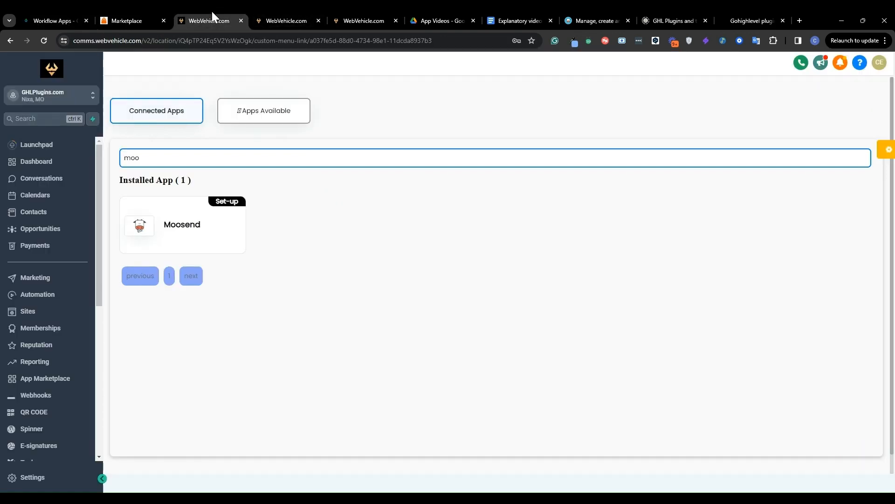
{"action": "left_click", "coordinate": [70, 101]}
{"action": "left_click", "coordinate": [144, 126]}
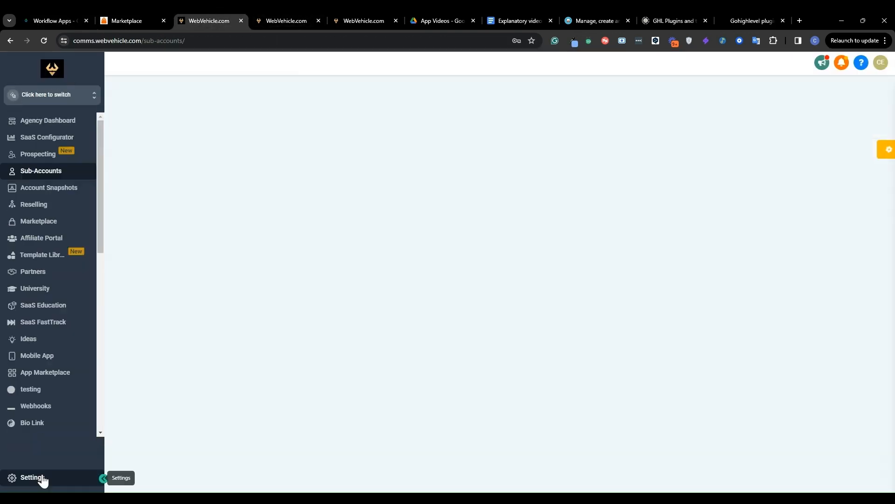
{"action": "left_click", "coordinate": [32, 478]}
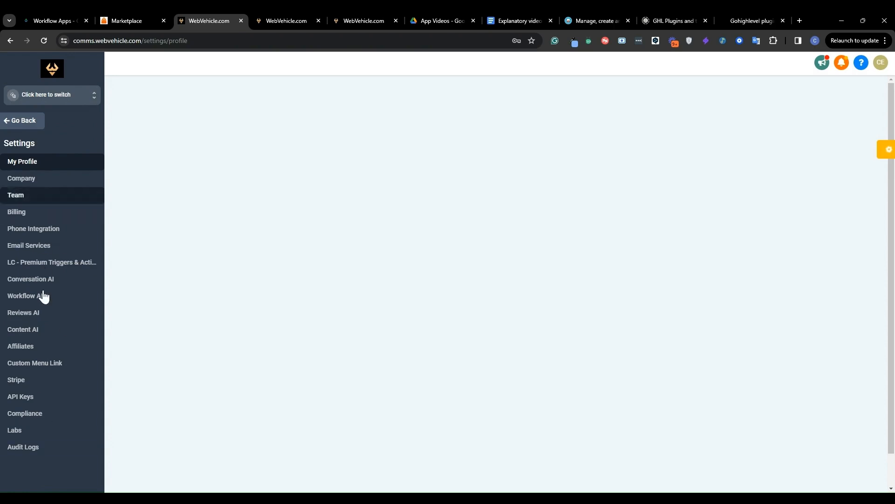
{"action": "left_click", "coordinate": [38, 365]}
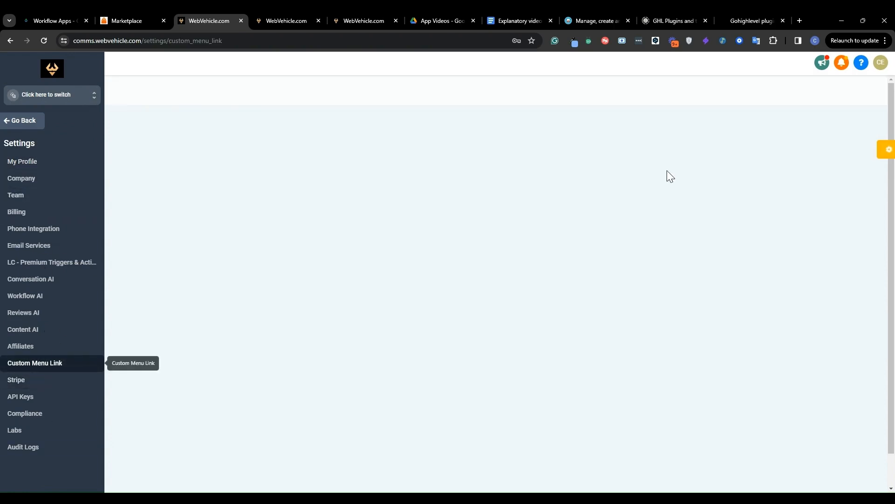
Start a new custom menu link and paste the copied workflow app link as its URL
{"action": "left_click", "coordinate": [824, 121]}
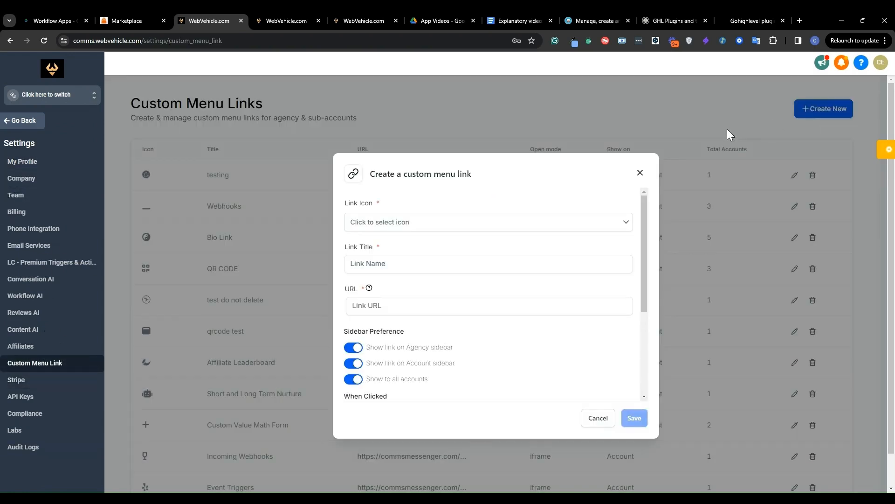
{"action": "left_click", "coordinate": [426, 224]}
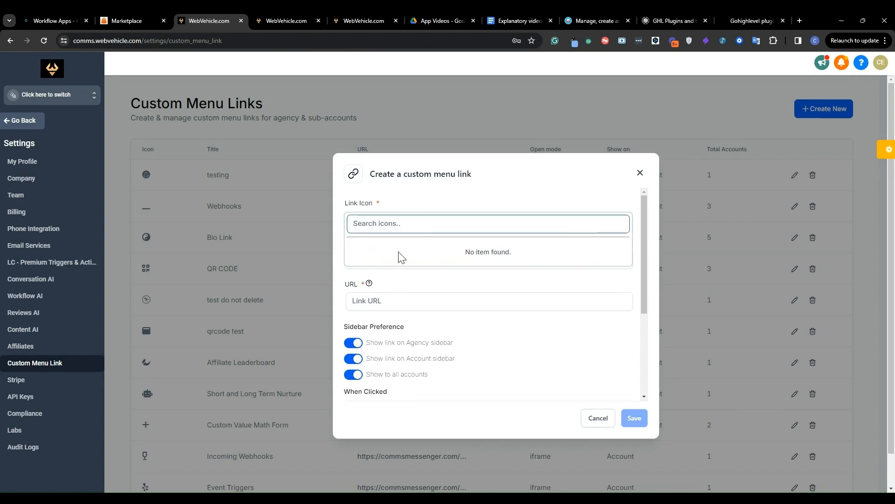
{"action": "left_click", "coordinate": [386, 264]}
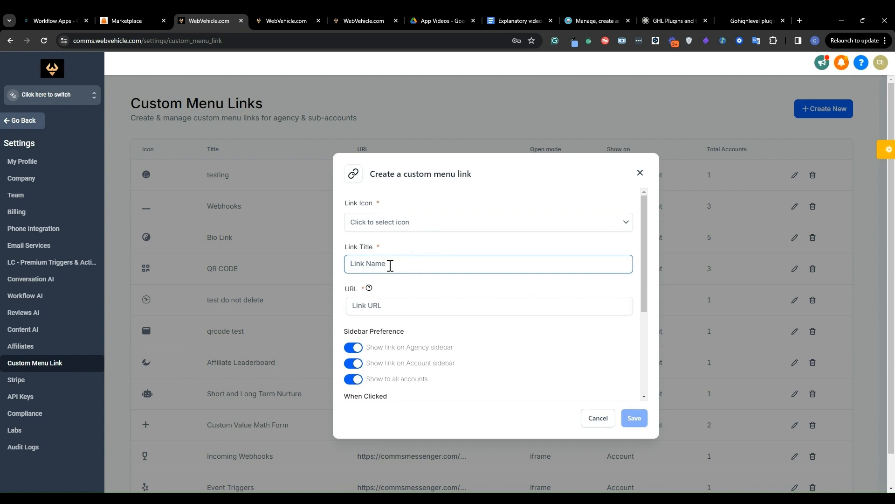
{"action": "left_click", "coordinate": [371, 310]}
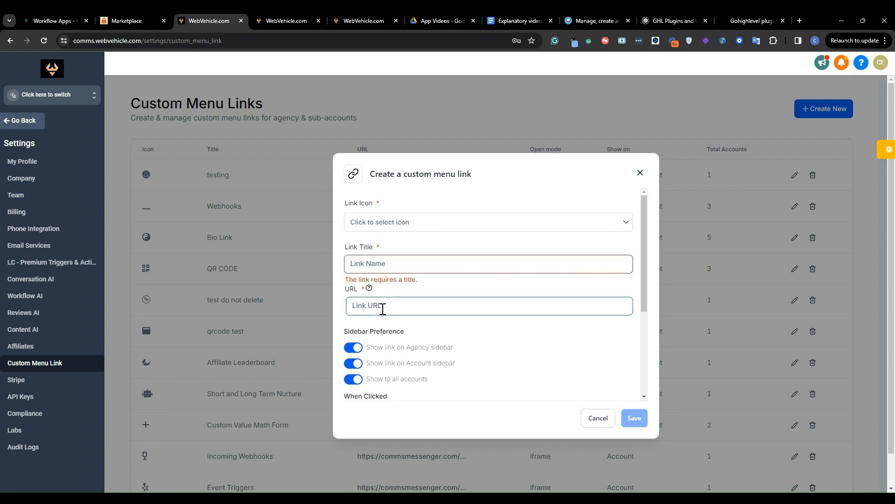
{"action": "key", "text": "ctrl+v"}
{"action": "scroll", "coordinate": [466, 304], "scroll_direction": "left", "scroll_amount": 3}
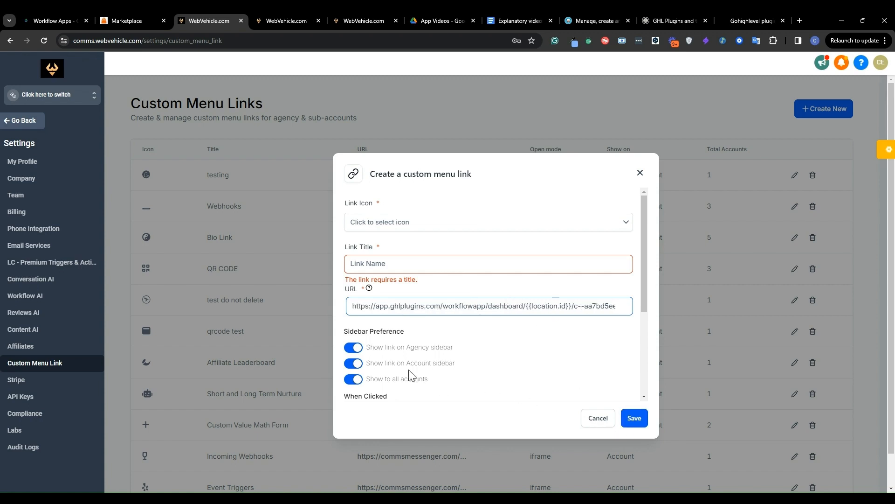
Turn off showing the new link on the agency sidebar, review its opening and permission options, and discard the link
{"action": "scroll", "coordinate": [379, 361], "scroll_direction": "down", "scroll_amount": 1}
{"action": "scroll", "coordinate": [379, 361], "scroll_direction": "down", "scroll_amount": 3}
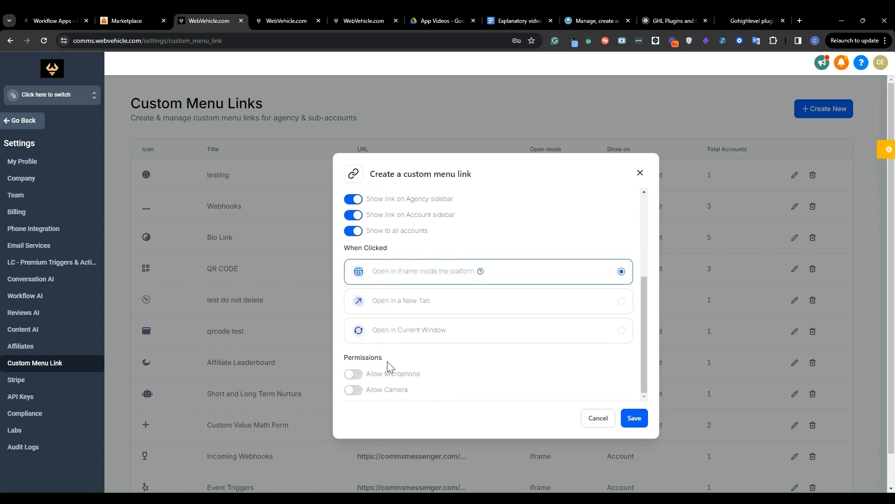
{"action": "scroll", "coordinate": [390, 366], "scroll_direction": "up", "scroll_amount": 3}
{"action": "scroll", "coordinate": [390, 364], "scroll_direction": "down", "scroll_amount": 1}
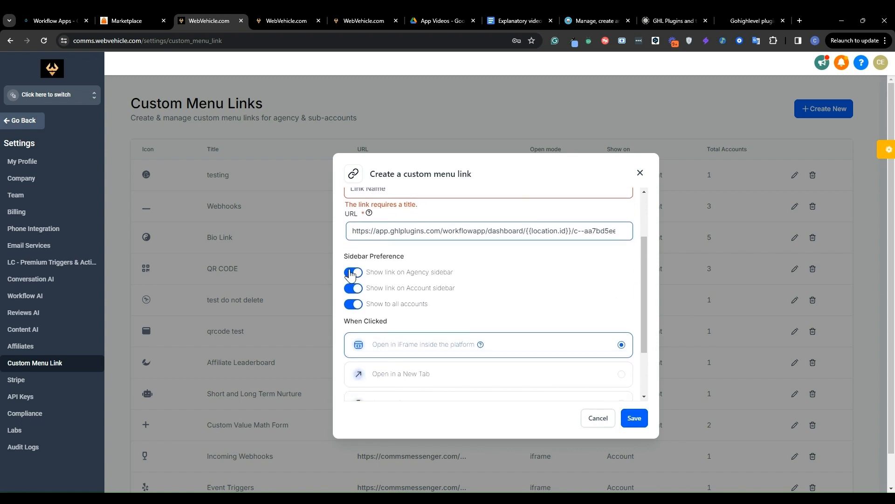
{"action": "left_click", "coordinate": [354, 273]}
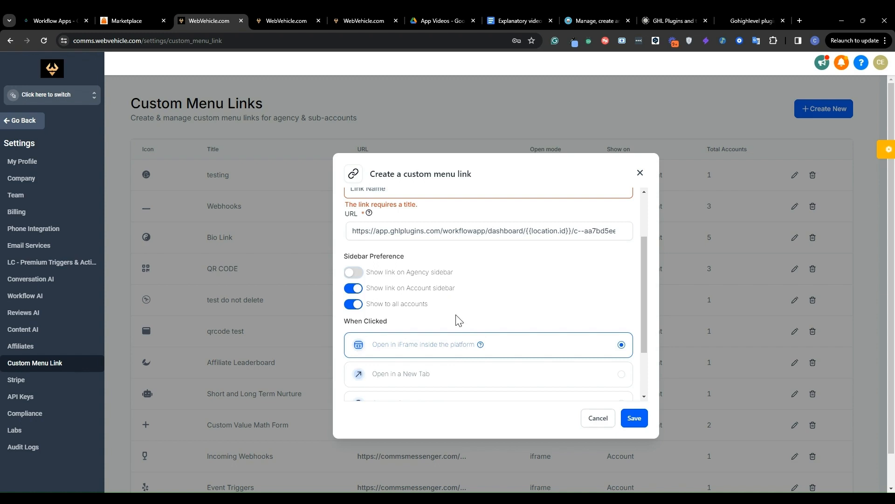
{"action": "scroll", "coordinate": [472, 325], "scroll_direction": "down", "scroll_amount": 2}
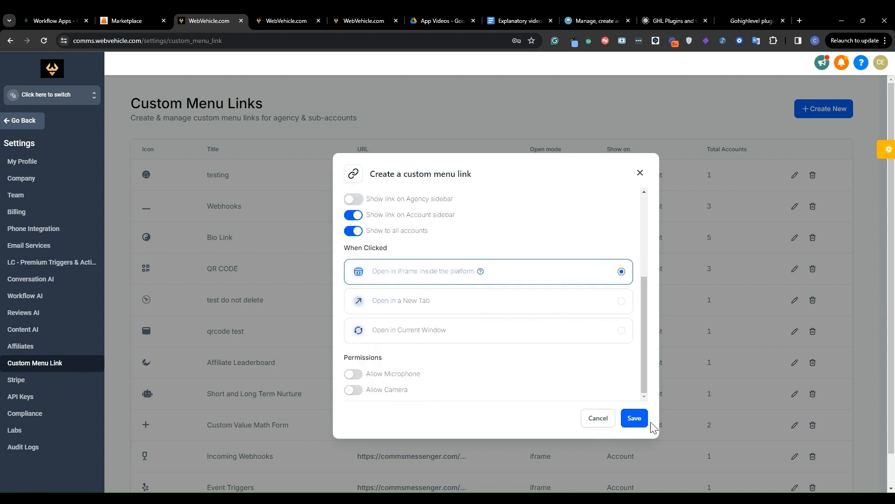
{"action": "left_click", "coordinate": [620, 421]}
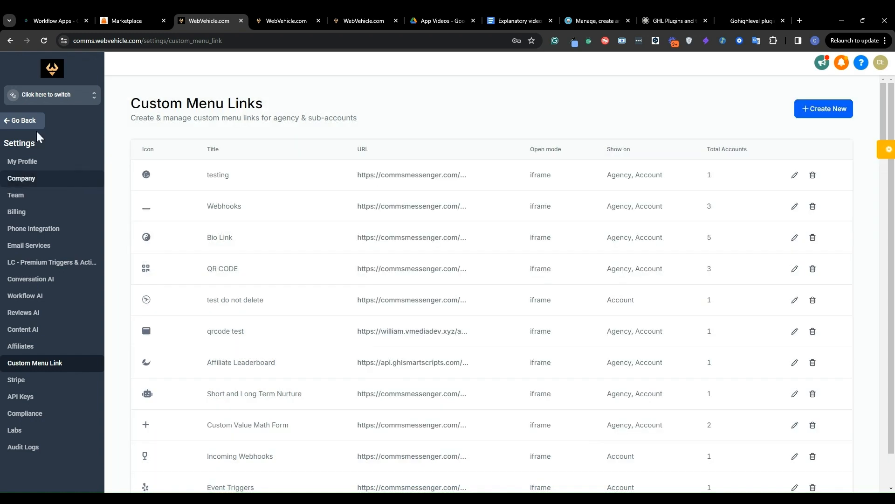
Switch to the GHLPlugins.com sub-account and open its My Apps page
{"action": "left_click", "coordinate": [65, 105]}
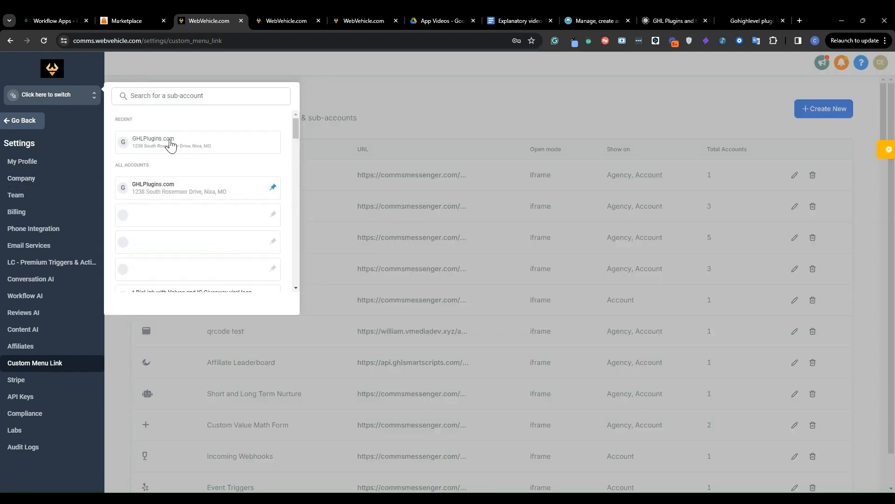
{"action": "left_click", "coordinate": [171, 141]}
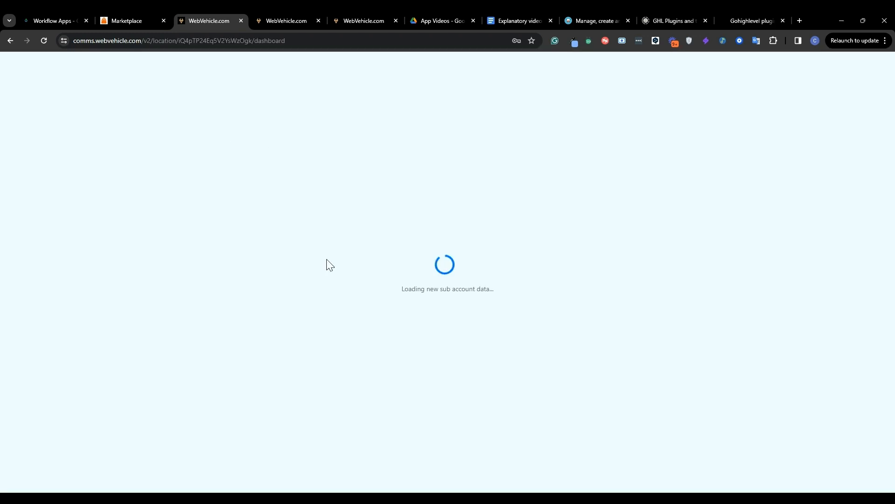
{"action": "scroll", "coordinate": [20, 340], "scroll_direction": "down", "scroll_amount": 6}
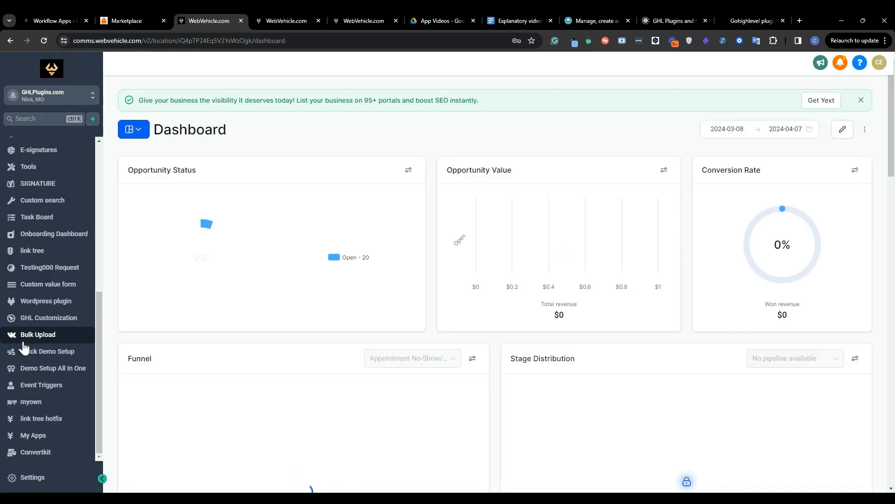
{"action": "left_click", "coordinate": [35, 435]}
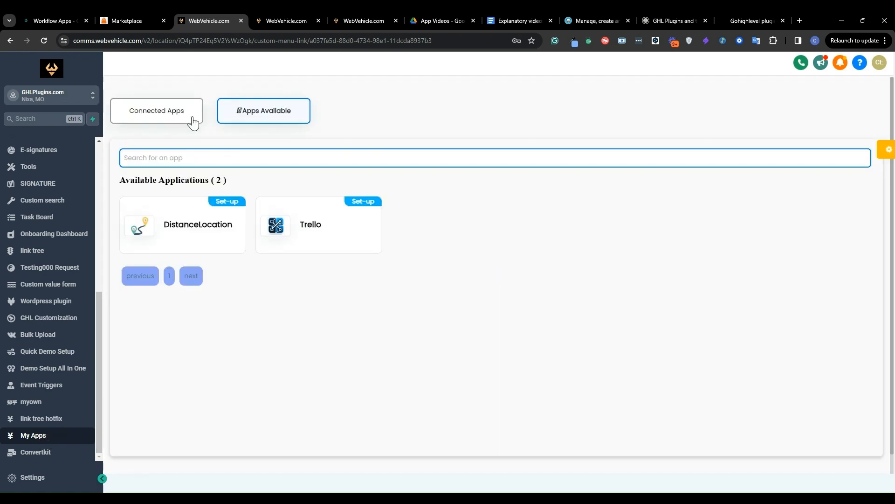
Compare the available and connected apps, and open the Moosend setup form at its API key field
{"action": "left_click", "coordinate": [278, 116]}
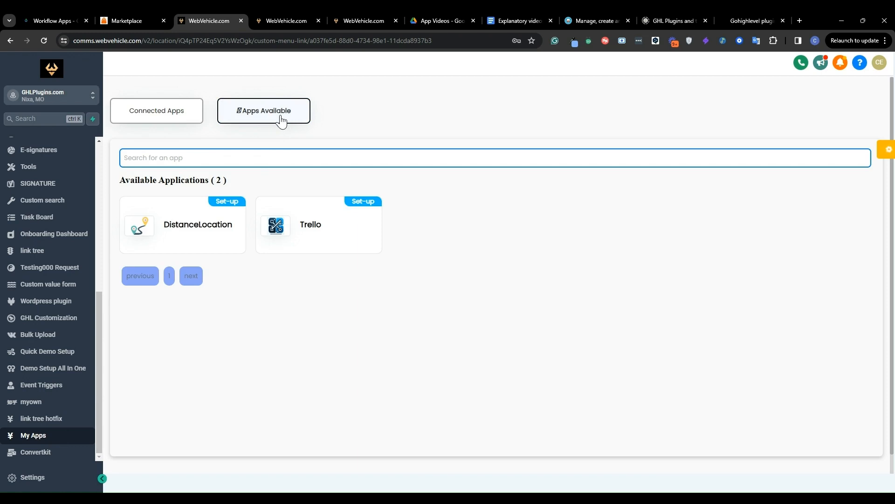
{"action": "left_click", "coordinate": [155, 121]}
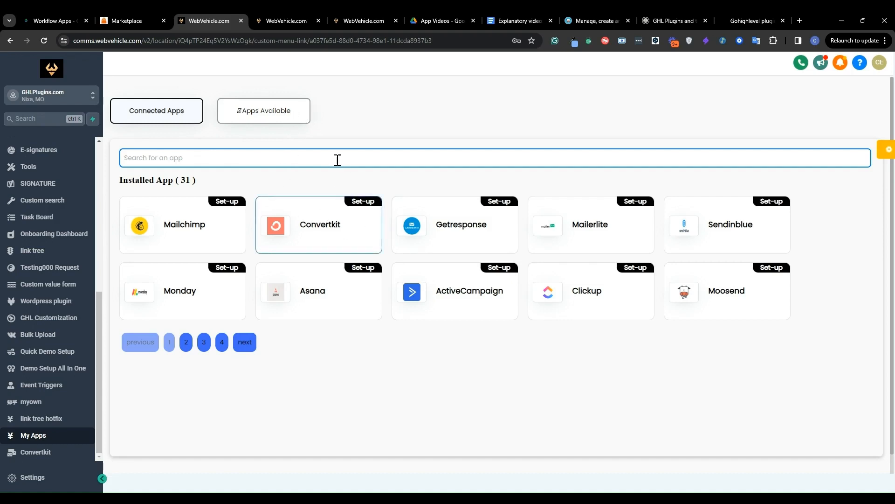
{"action": "left_click", "coordinate": [273, 157]}
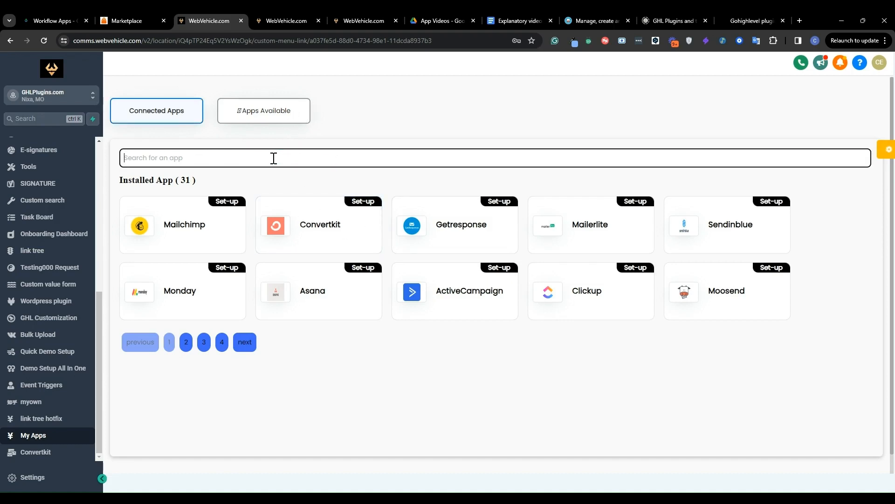
{"action": "left_click", "coordinate": [732, 292]}
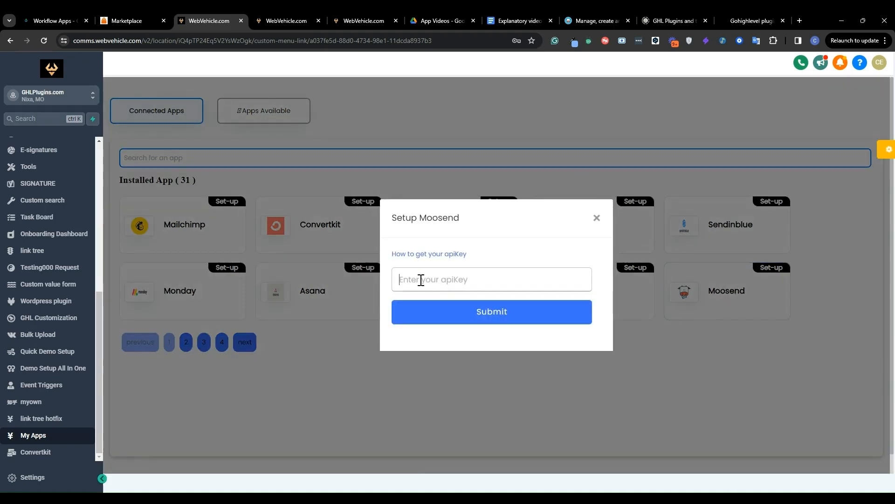
{"action": "left_click", "coordinate": [421, 279]}
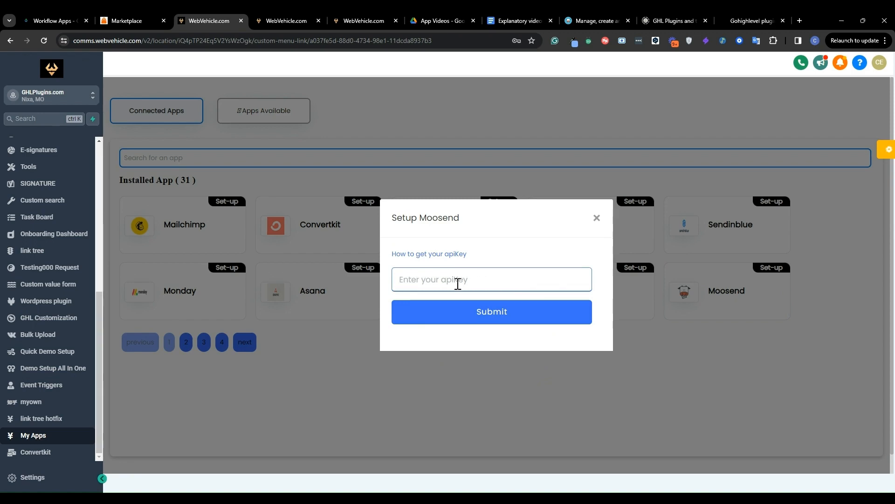
Switch to the Moosend account, open the API key section of its settings, and copy the API key
{"action": "left_click", "coordinate": [583, 14]}
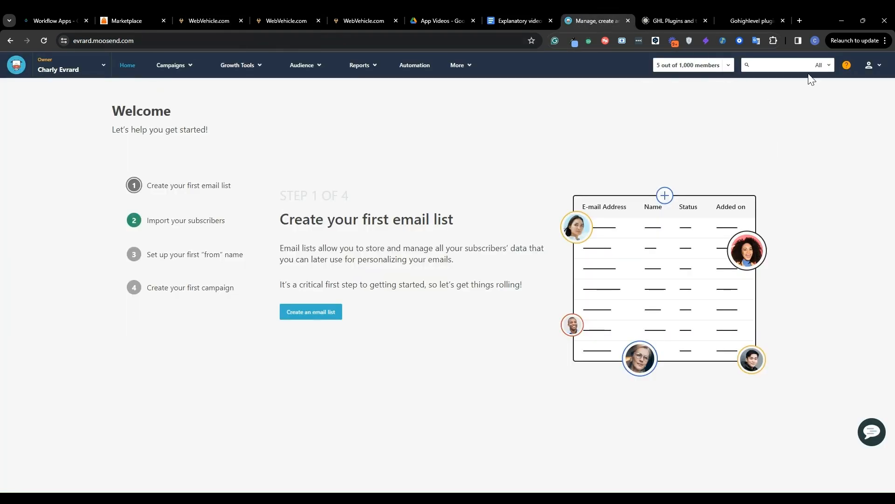
{"action": "left_click", "coordinate": [468, 68]}
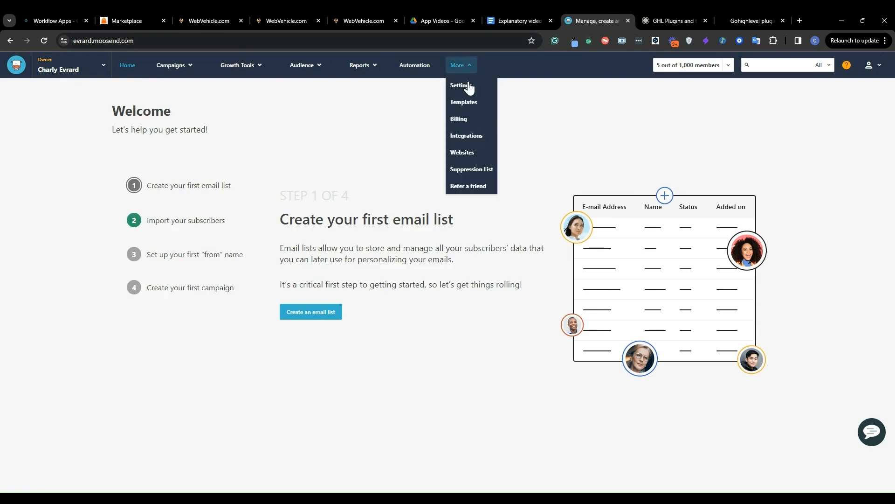
{"action": "left_click", "coordinate": [467, 86]}
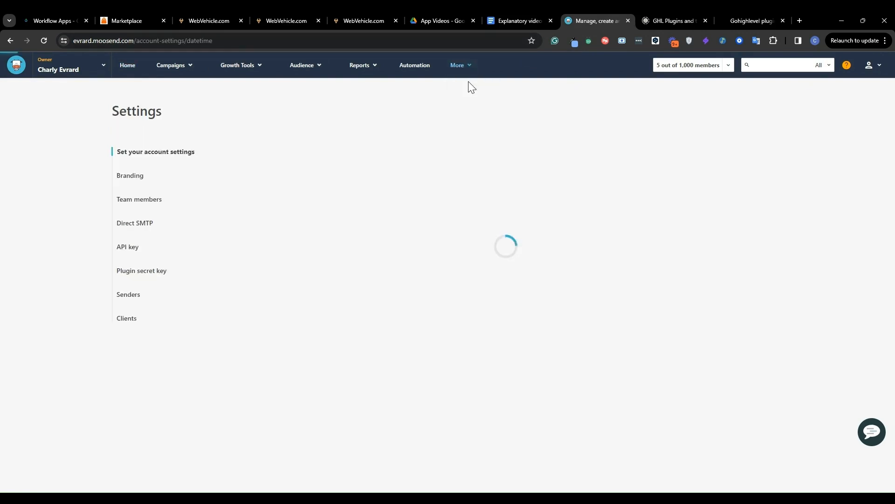
{"action": "left_click", "coordinate": [119, 253]}
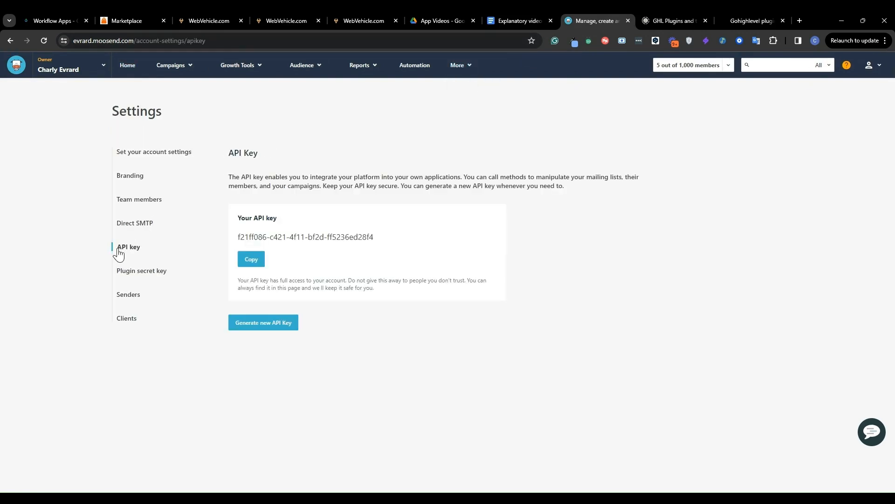
{"action": "left_click", "coordinate": [257, 265]}
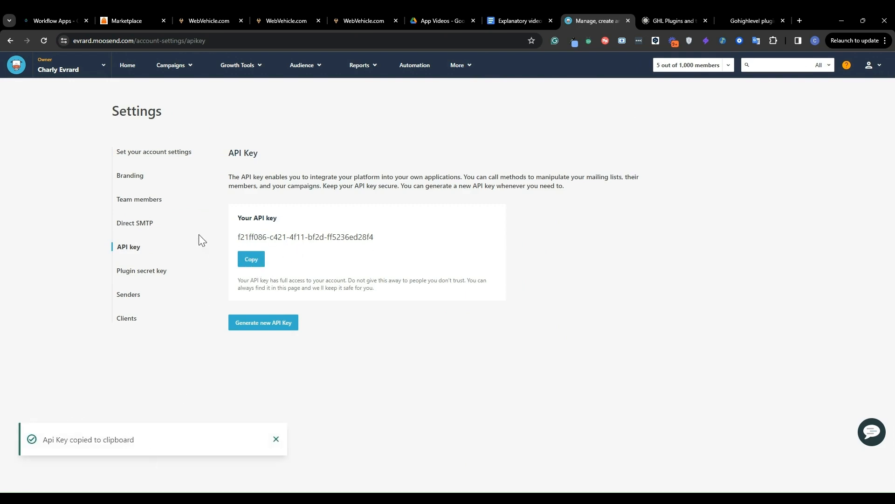
Return to the sub-account's Moosend setup, paste the API key, and close the form without submitting it
{"action": "left_click", "coordinate": [217, 11]}
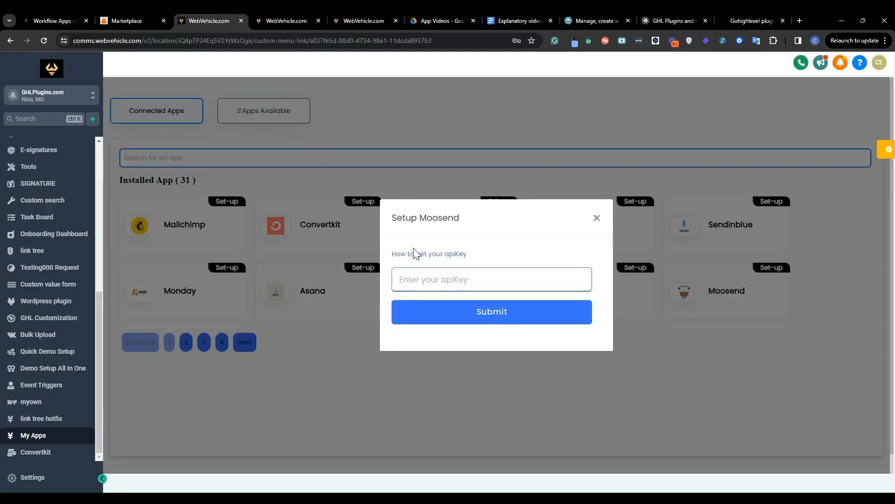
{"action": "left_click", "coordinate": [412, 280]}
{"action": "key", "text": "ctrl+v"}
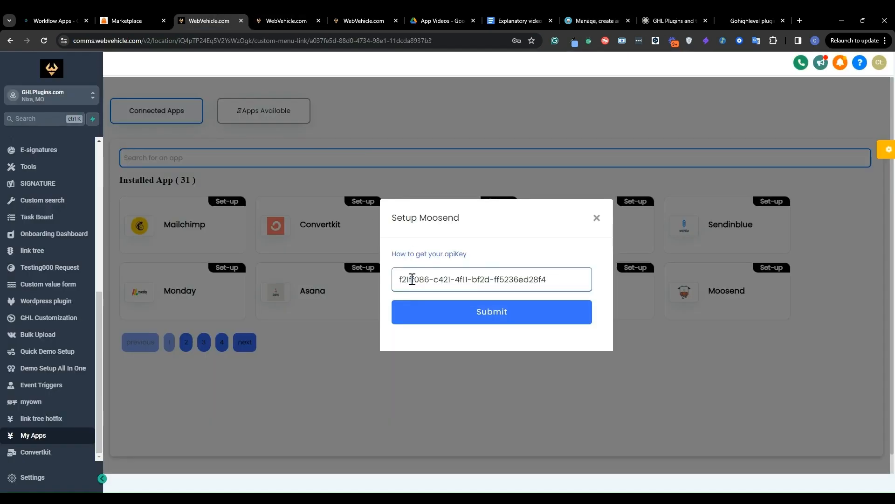
{"action": "left_click", "coordinate": [597, 218]}
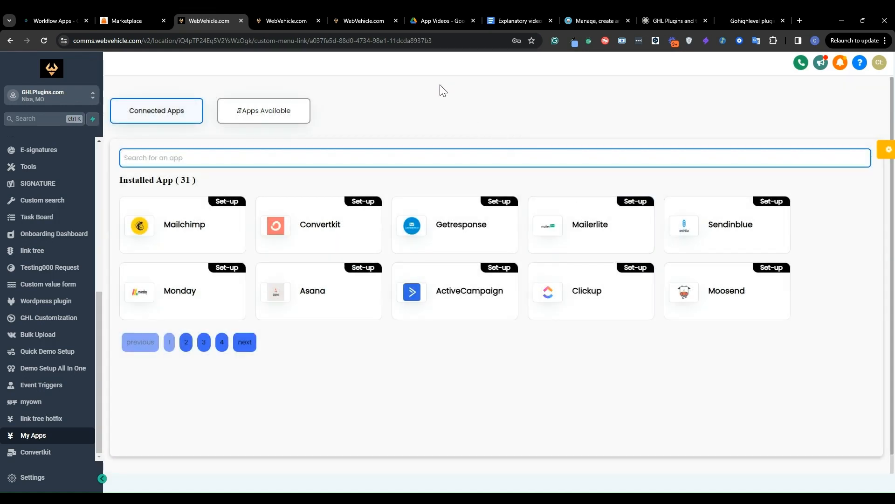
Switch to the Moosend workflow in the builder and review its trigger and chain of actions
{"action": "left_click", "coordinate": [272, 16]}
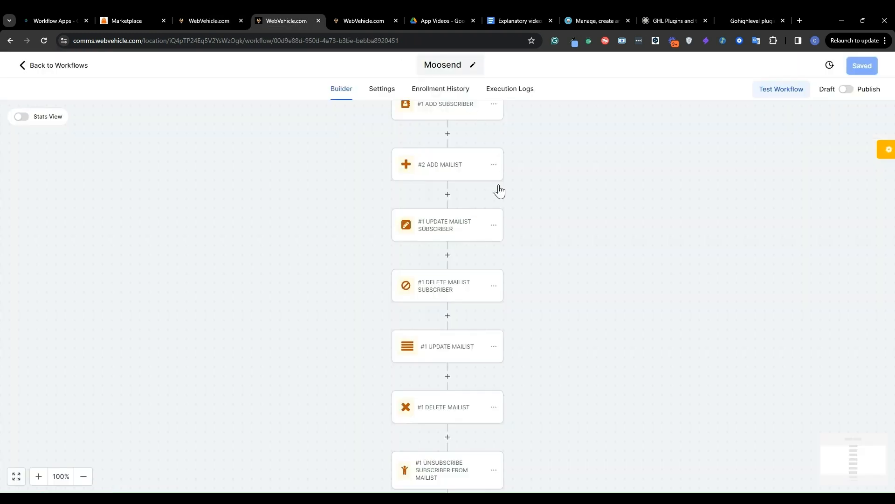
{"action": "scroll", "coordinate": [498, 190], "scroll_direction": "up", "scroll_amount": 6}
{"action": "scroll", "coordinate": [497, 190], "scroll_direction": "down", "scroll_amount": 1}
{"action": "scroll", "coordinate": [498, 190], "scroll_direction": "down", "scroll_amount": 3}
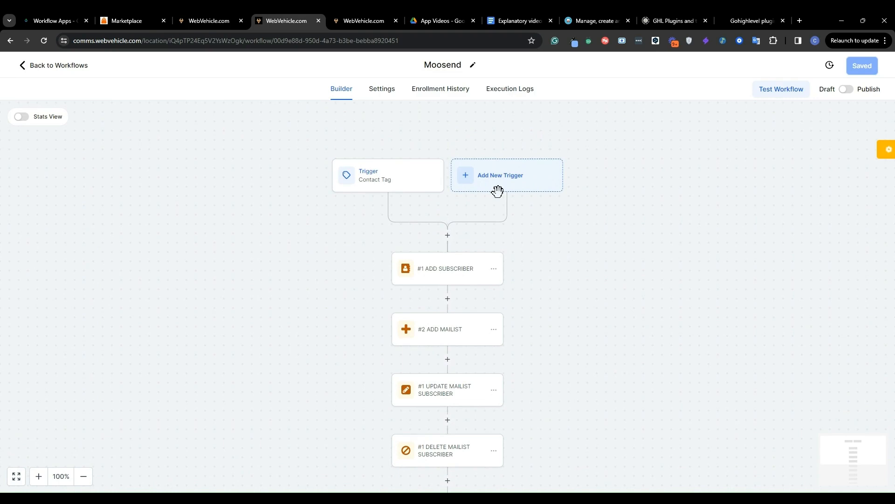
Open the action picker below the workflow trigger and find "moo" on the page to examine the Moosend Service actions
{"action": "left_click", "coordinate": [448, 236]}
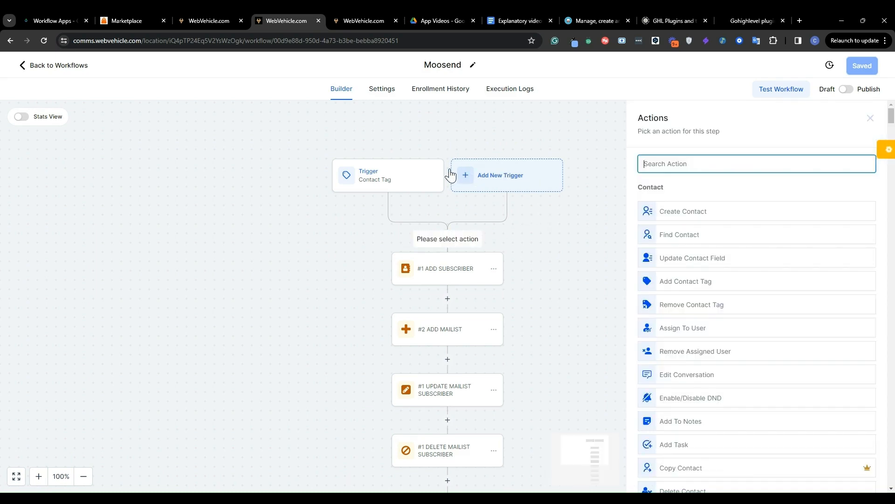
{"action": "scroll", "coordinate": [756, 212], "scroll_direction": "down", "scroll_amount": 5}
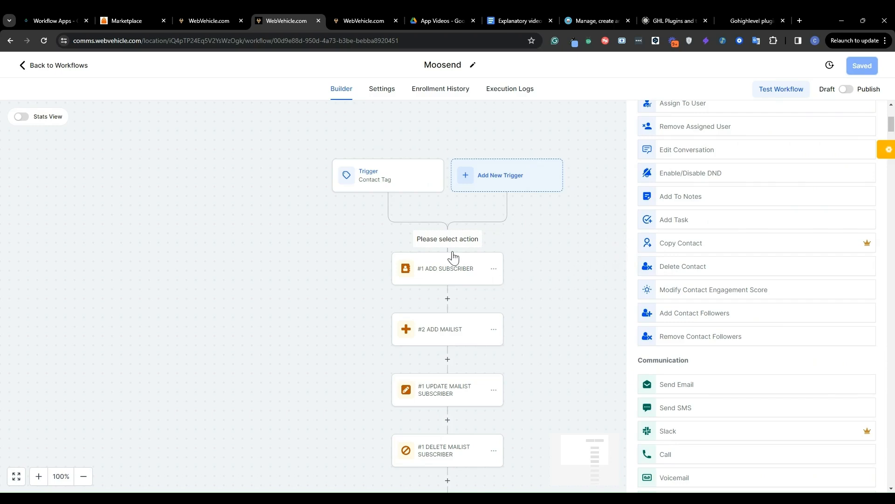
{"action": "scroll", "coordinate": [663, 290], "scroll_direction": "down", "scroll_amount": 4}
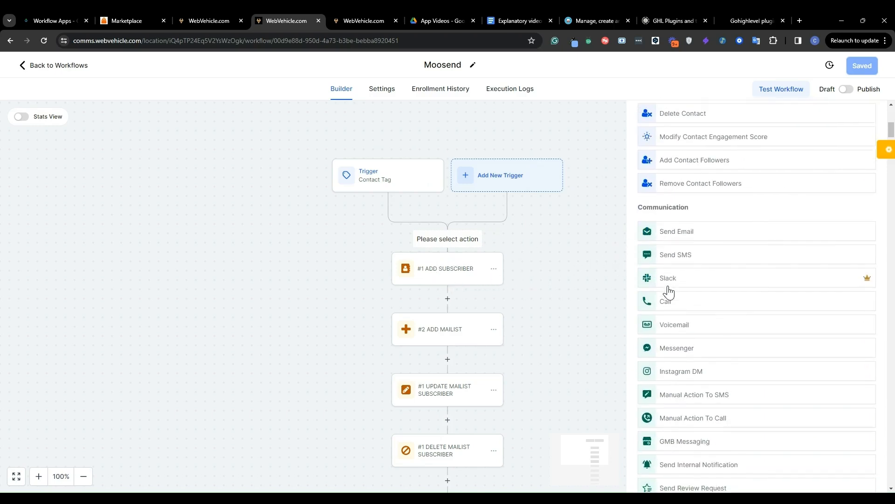
{"action": "scroll", "coordinate": [668, 291], "scroll_direction": "down", "scroll_amount": 15}
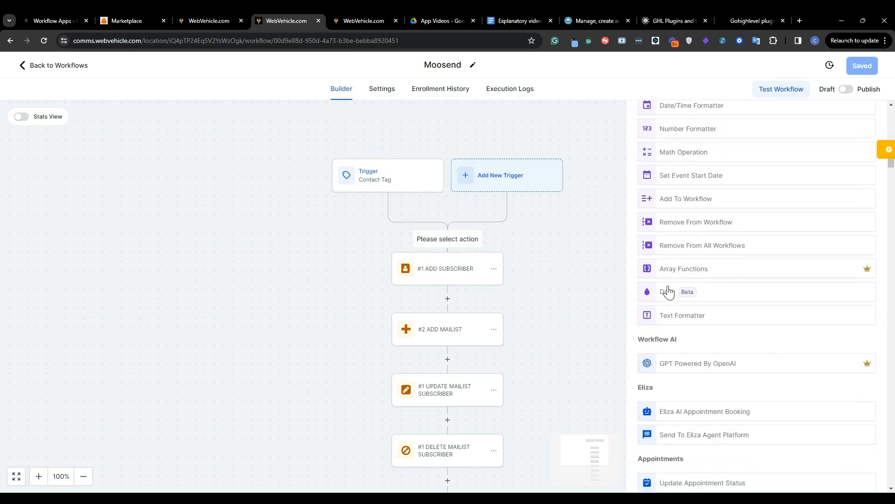
{"action": "scroll", "coordinate": [668, 291], "scroll_direction": "up", "scroll_amount": 20}
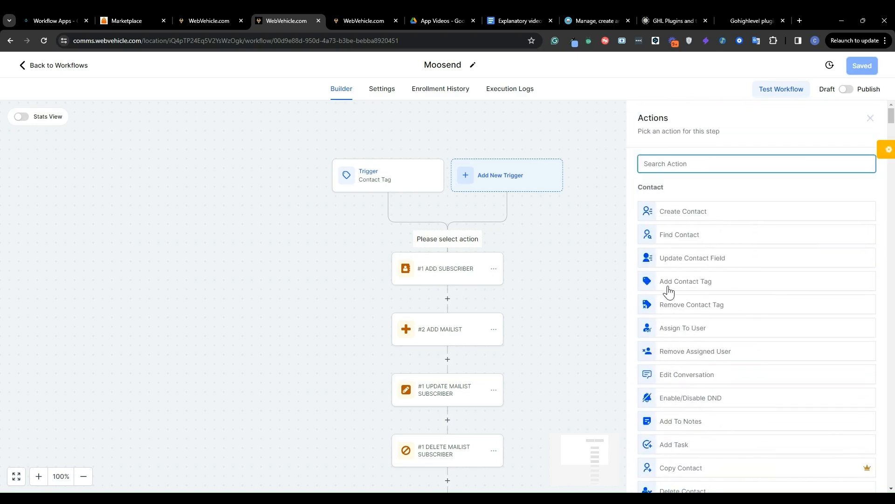
{"action": "key", "text": "ctrl+f"}
{"action": "type", "text": "moo"}
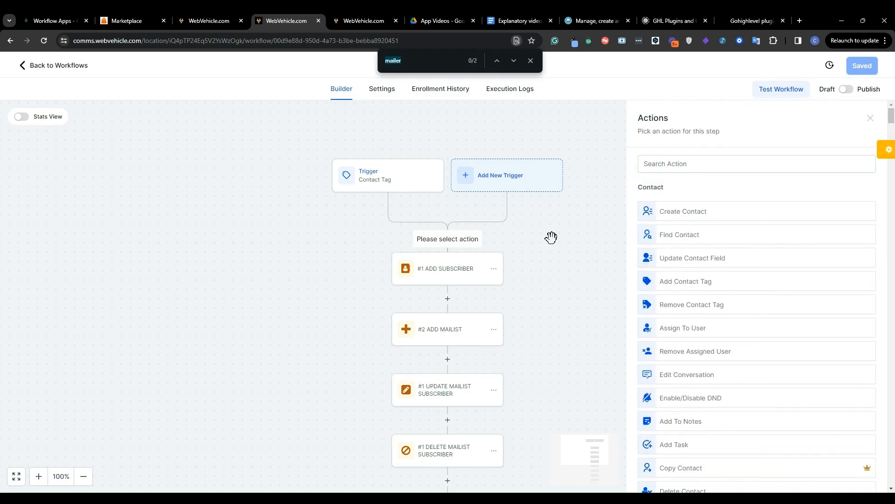
{"action": "key", "text": "Return"}
{"action": "scroll", "coordinate": [707, 286], "scroll_direction": "down", "scroll_amount": 1}
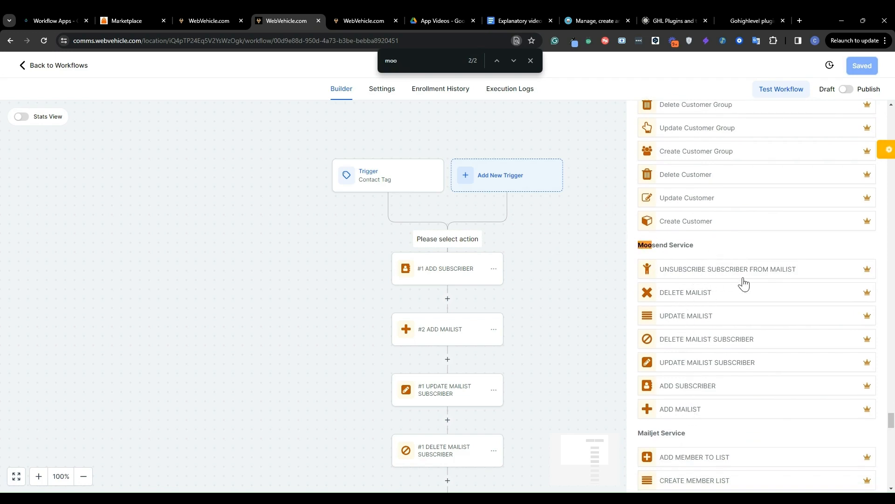
Open the Add Subscriber action, review its fields and mailing list choices, and close the page search
{"action": "left_click", "coordinate": [462, 280]}
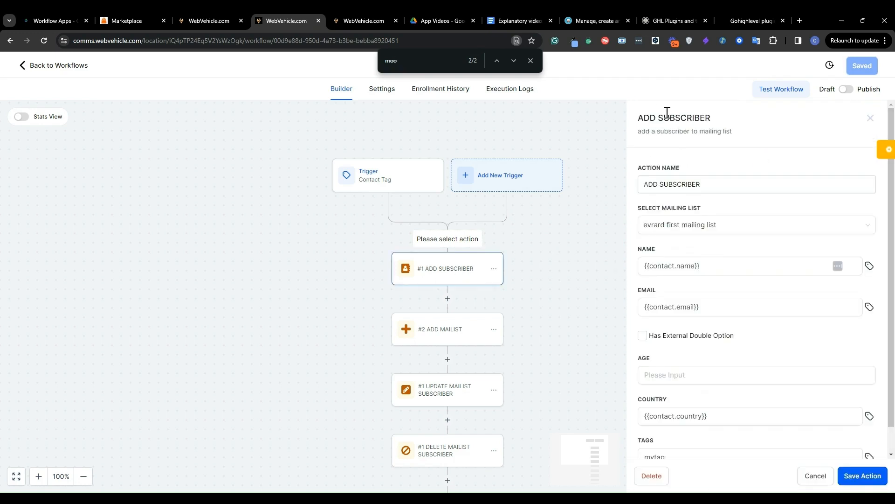
{"action": "scroll", "coordinate": [685, 212], "scroll_direction": "down", "scroll_amount": 1}
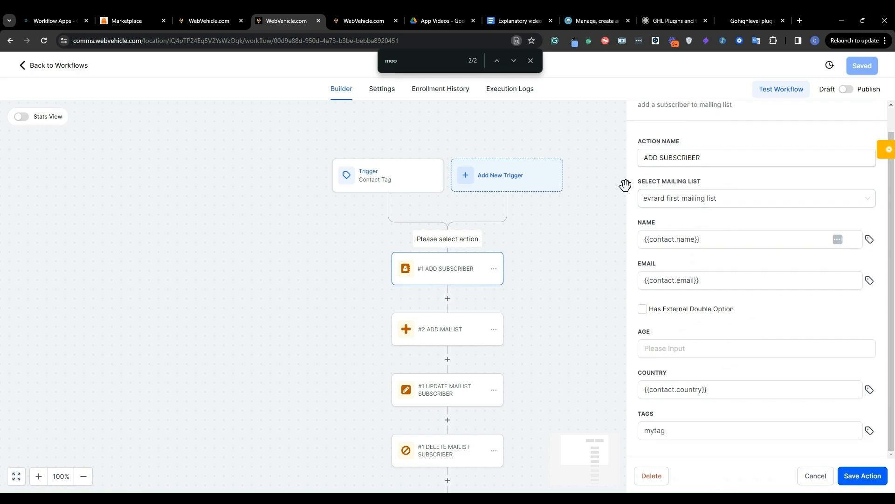
{"action": "left_click", "coordinate": [742, 205]}
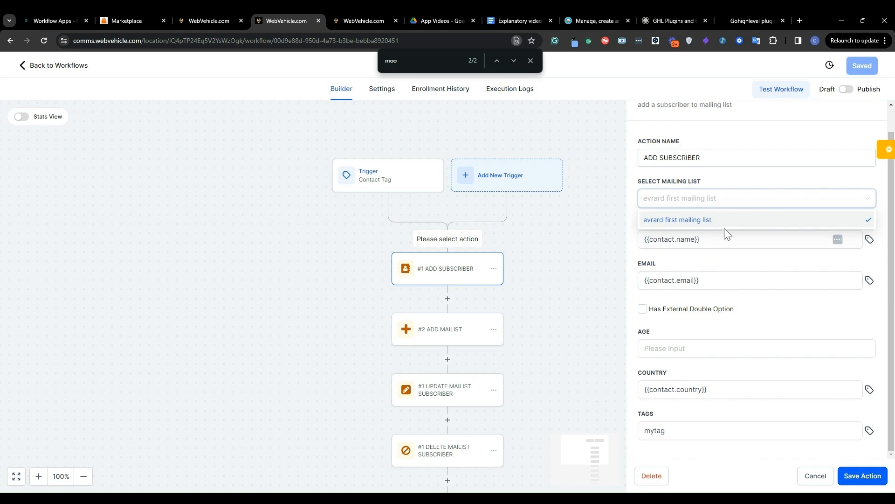
{"action": "left_click", "coordinate": [723, 180]}
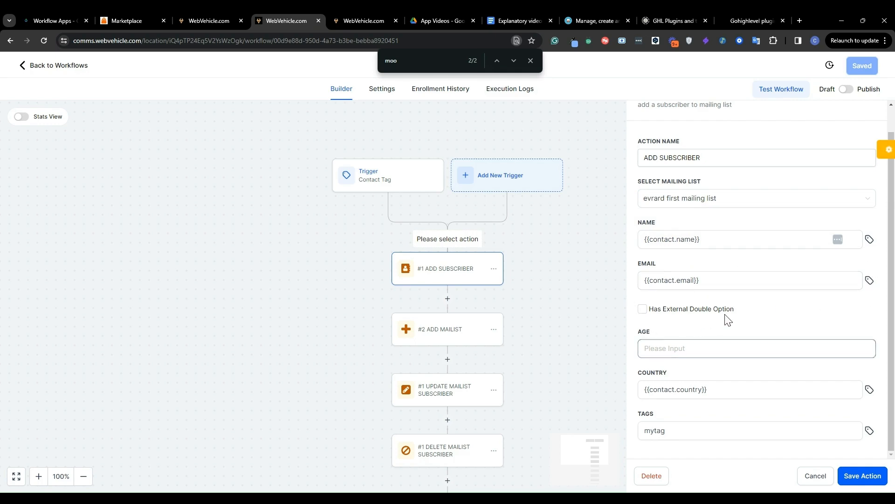
{"action": "left_click", "coordinate": [530, 60]}
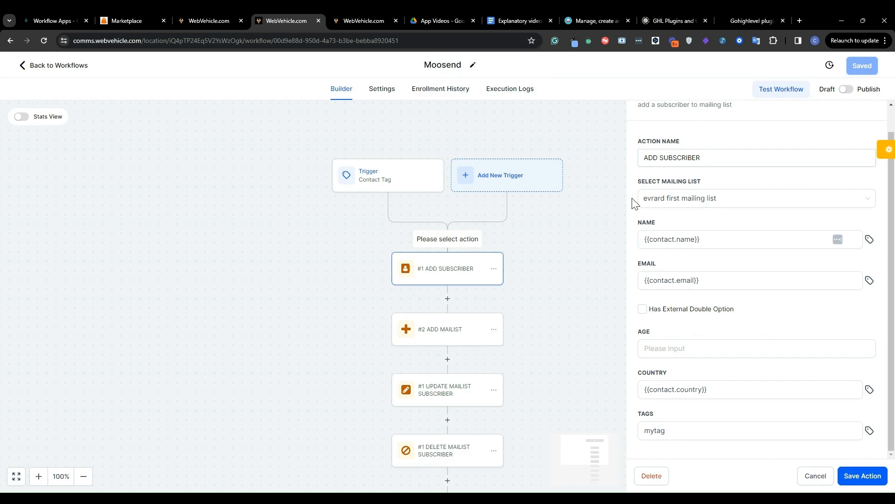